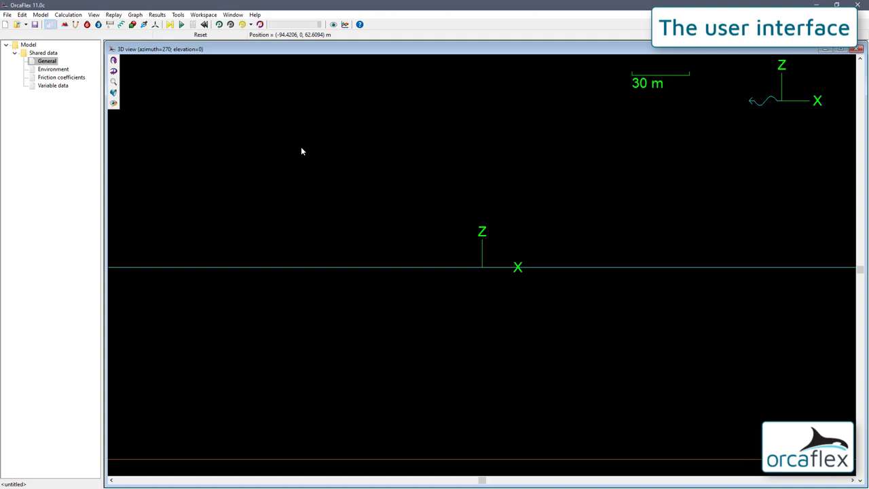
Step: Open the OrcaFlex Help 11.0c documentation at its Introduction topic from the toolbar
click(256, 15)
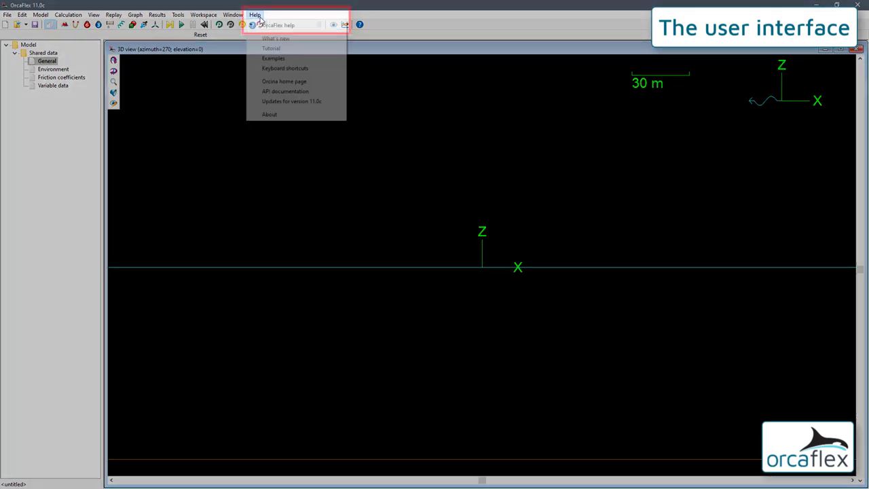
click(256, 15)
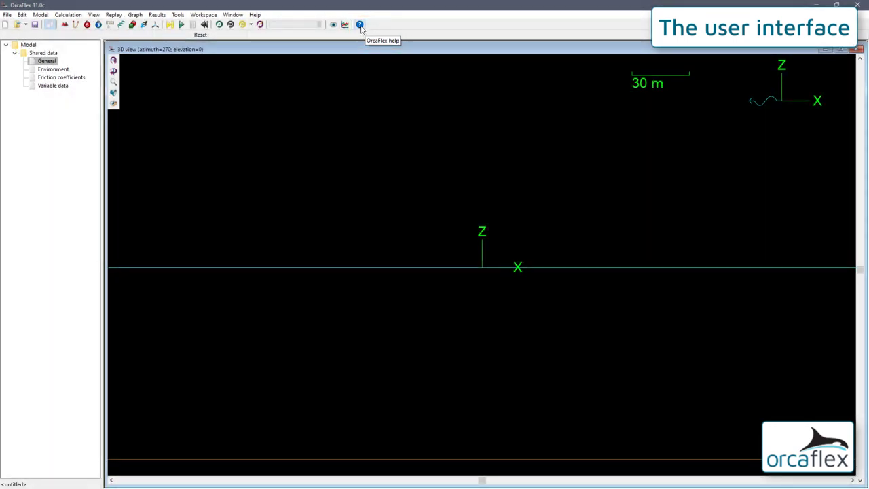
click(361, 27)
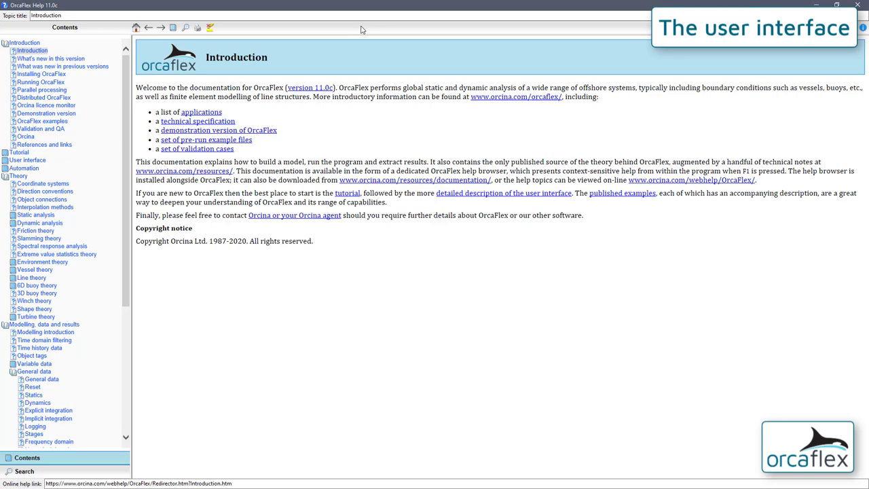
Step: Collapse and re-expand the Theory node in the help Contents tree
click(20, 176)
click(19, 177)
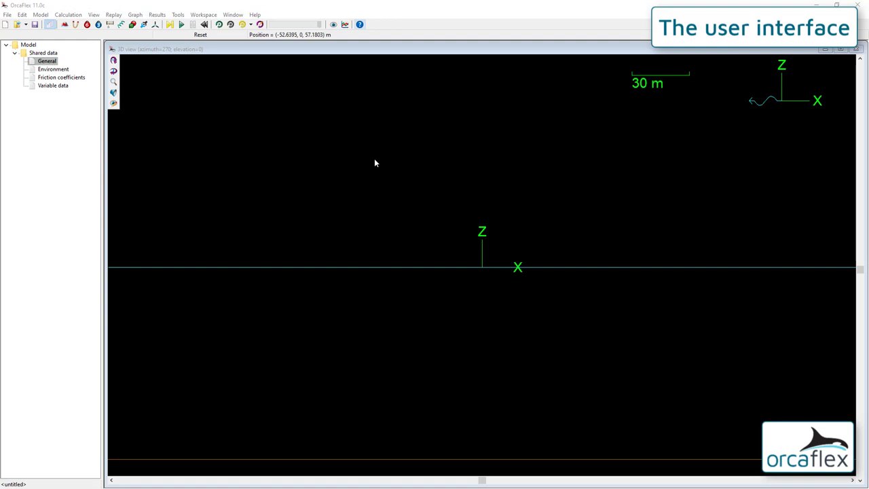
double_click(46, 62)
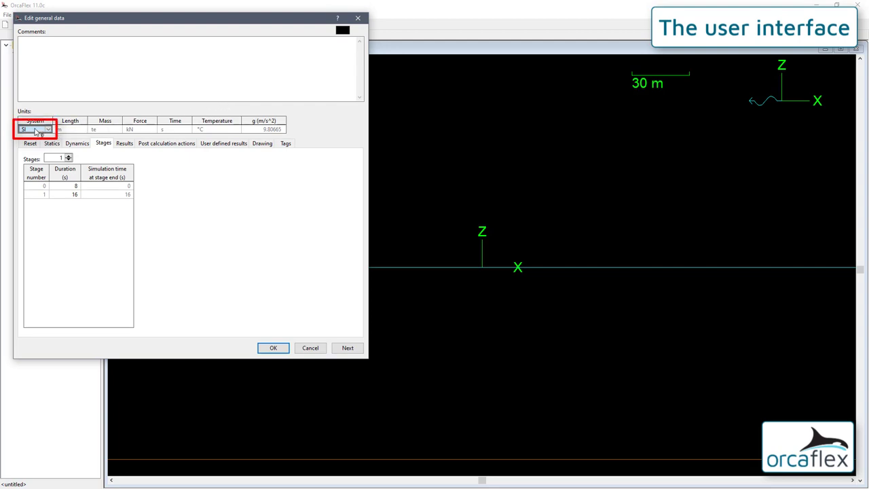
key(F1)
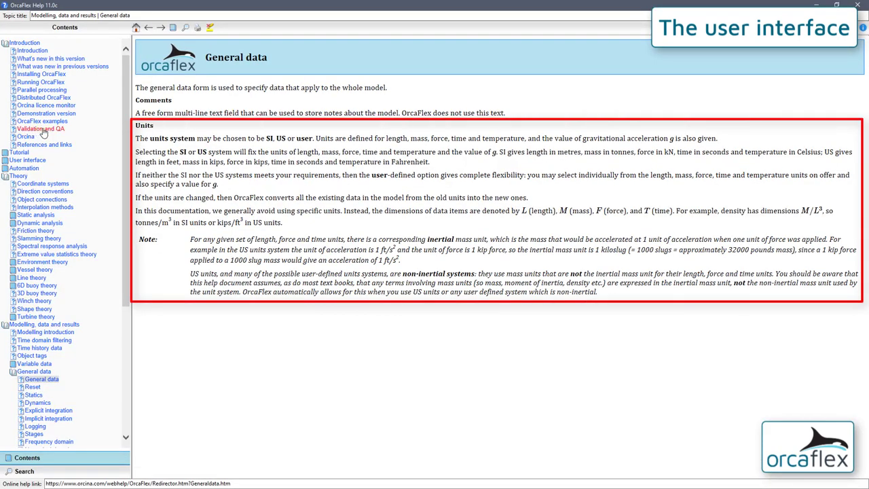
click(858, 5)
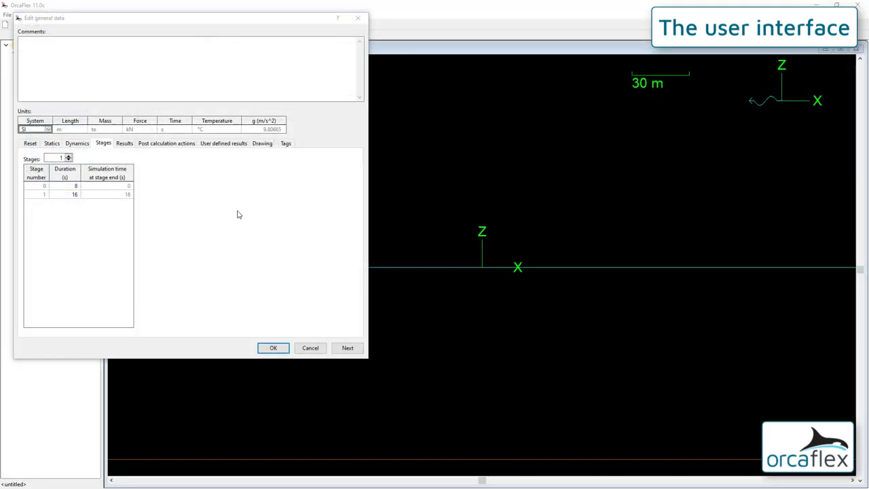
click(66, 197)
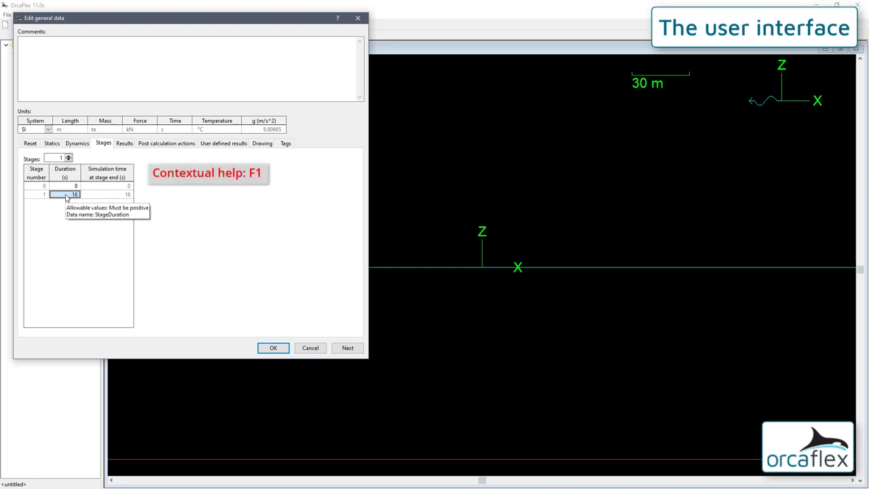
key(F1)
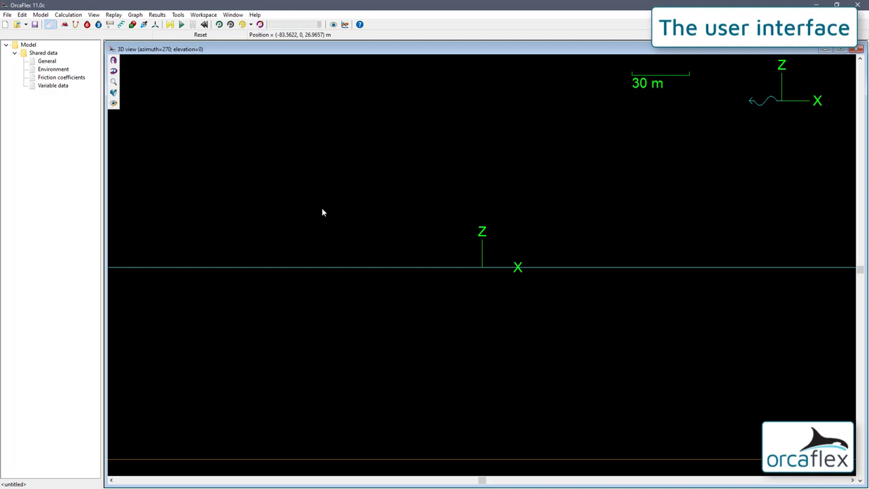
Step: Pan sideways, tilt to reveal the sea and seabed grids, and box-zoom around the origin
shift+drag(296, 224, 237, 220)
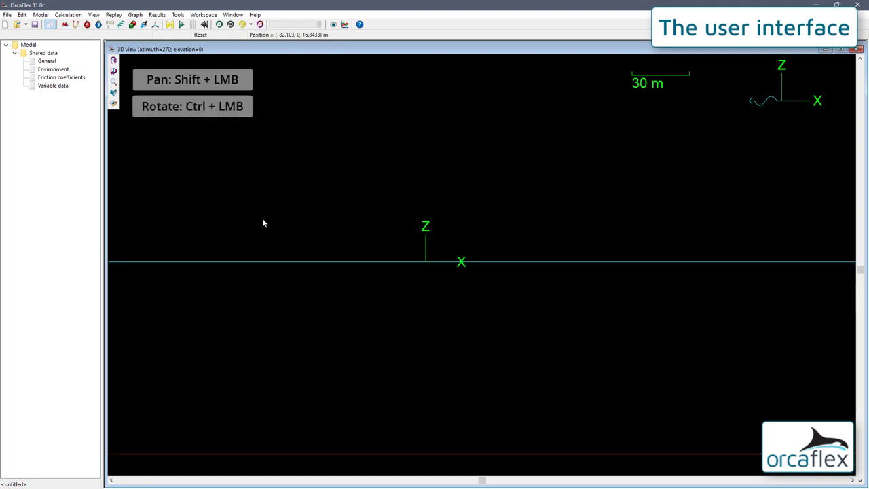
ctrl+drag(355, 235, 440, 256)
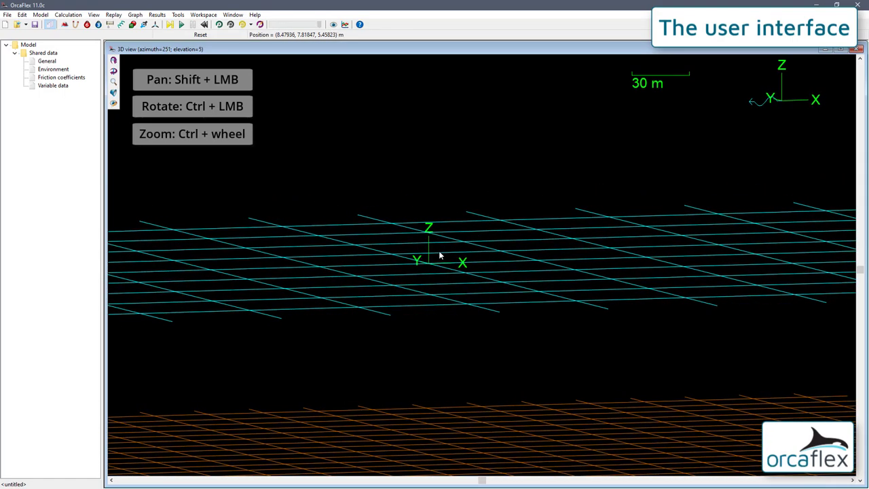
ctrl+scroll(440, 255, up, 2)
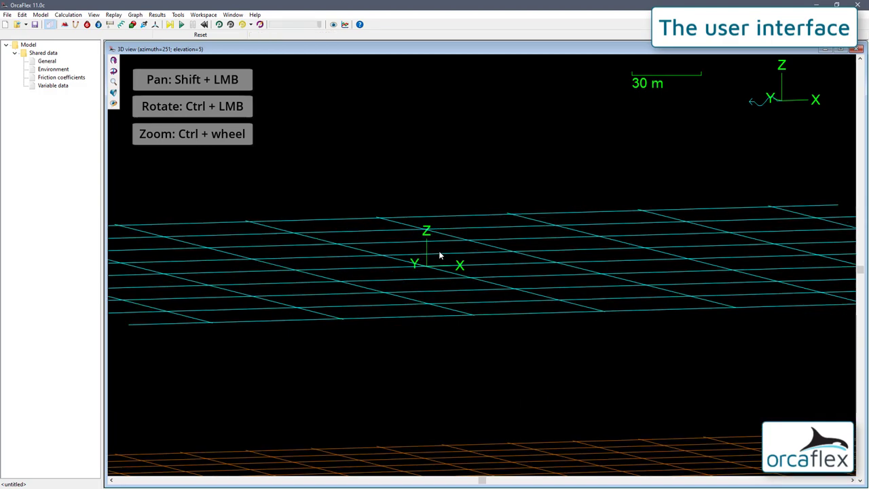
ctrl+scroll(440, 255, down, 3)
ctrl+scroll(440, 255, up, 2)
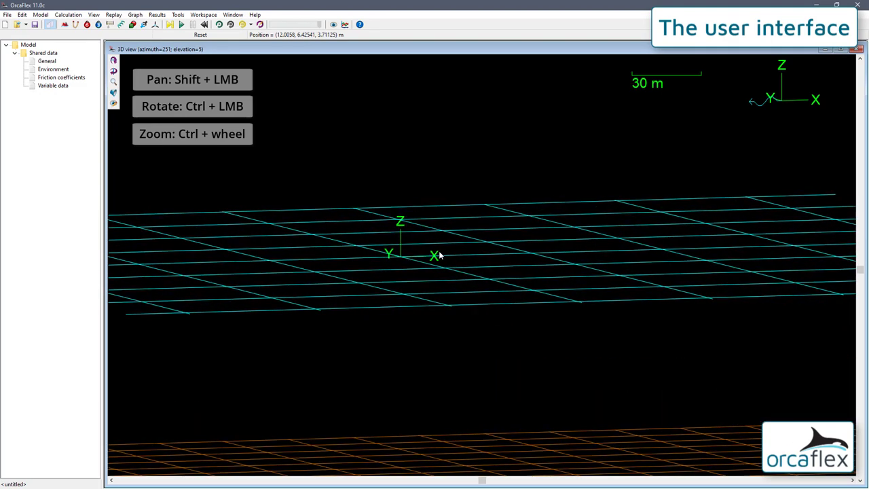
ctrl+scroll(440, 256, down, 2)
ctrl+scroll(440, 255, down, 1)
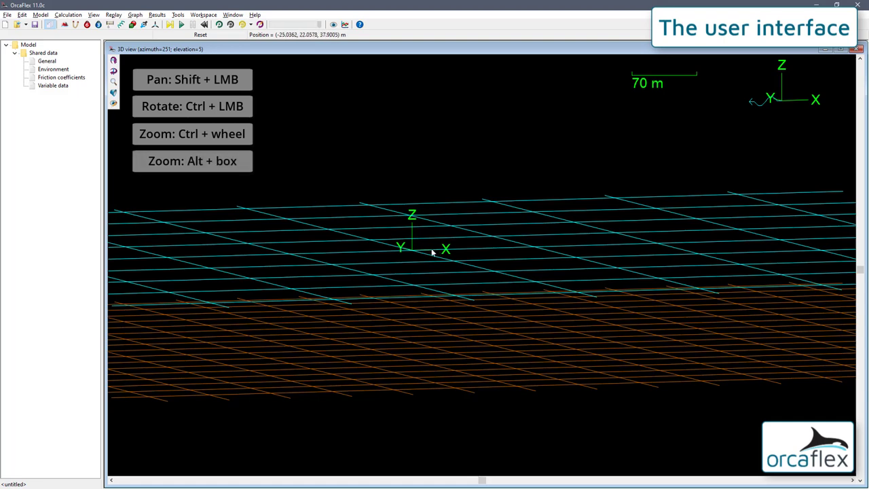
alt+drag(341, 218, 438, 262)
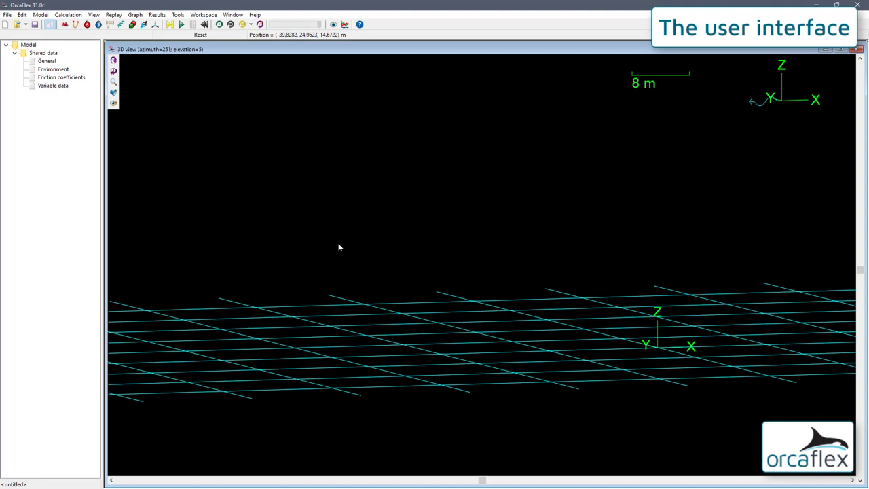
Step: Reset the 3D view to default, then try plan view and return to elevation view
key(ctrl+t)
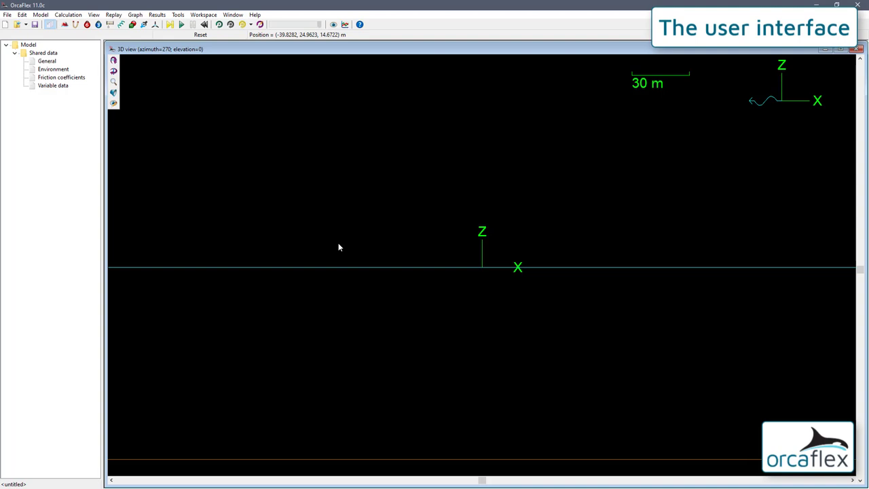
click(93, 15)
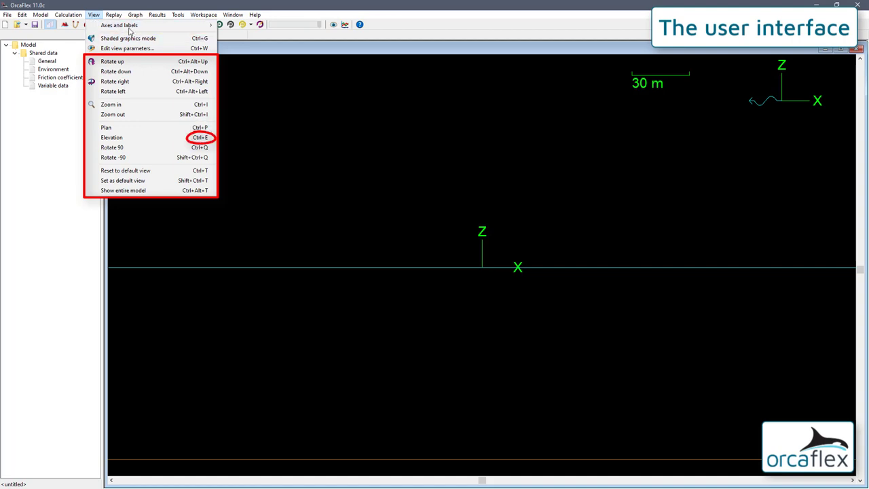
click(328, 89)
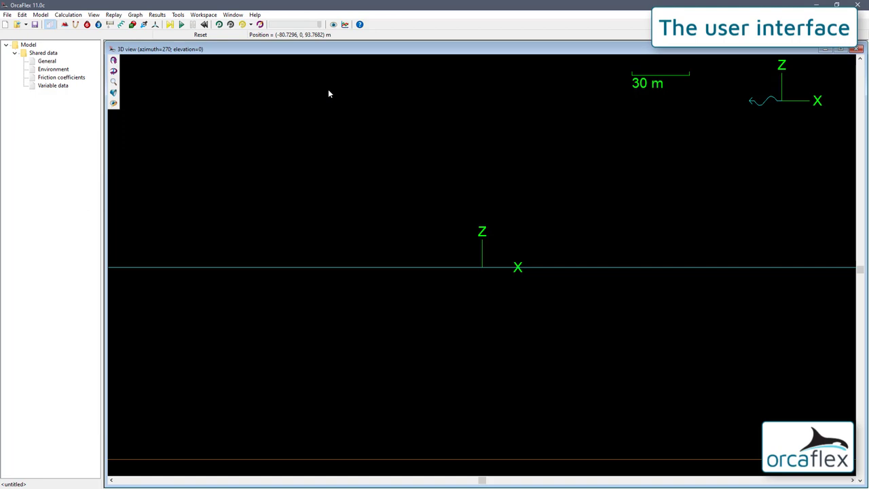
key(ctrl+p)
key(ctrl+e)
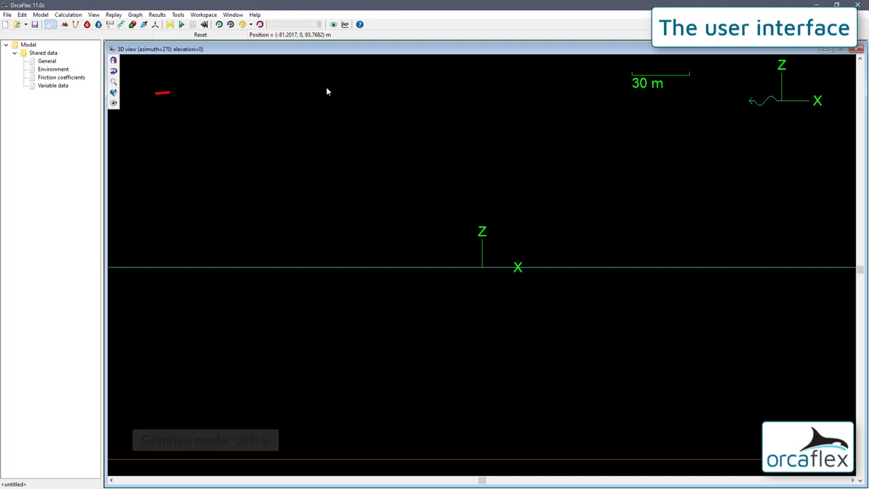
Step: Switch to shaded graphics and tilt the view to look below the water surface
click(114, 94)
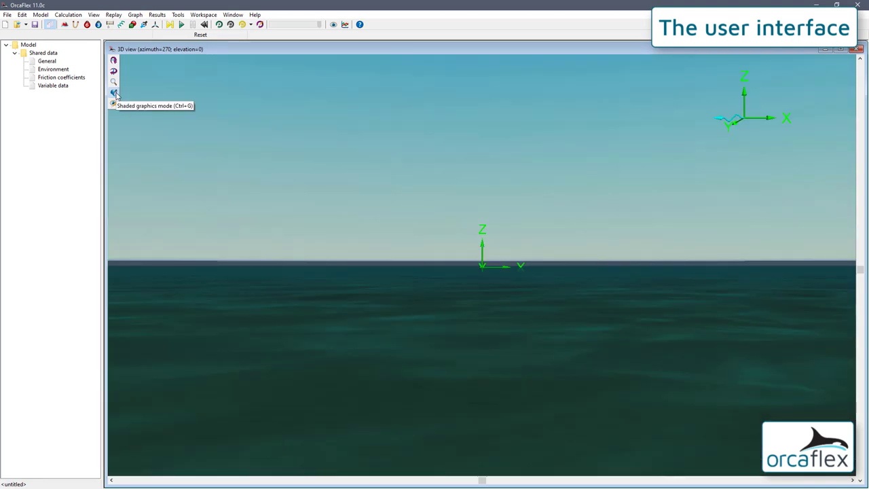
drag(322, 284, 352, 288)
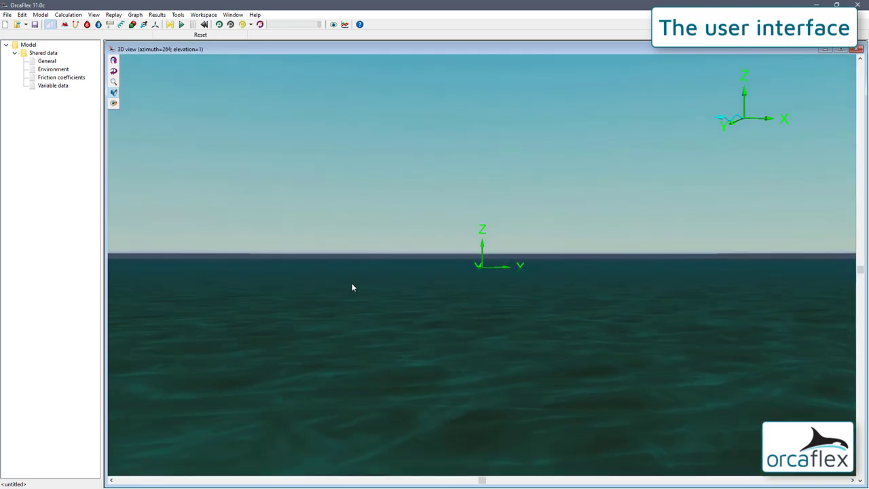
Step: Compare Wire frame and Shaded in view parameters, then toggle graphics mode with Ctrl+G
click(114, 104)
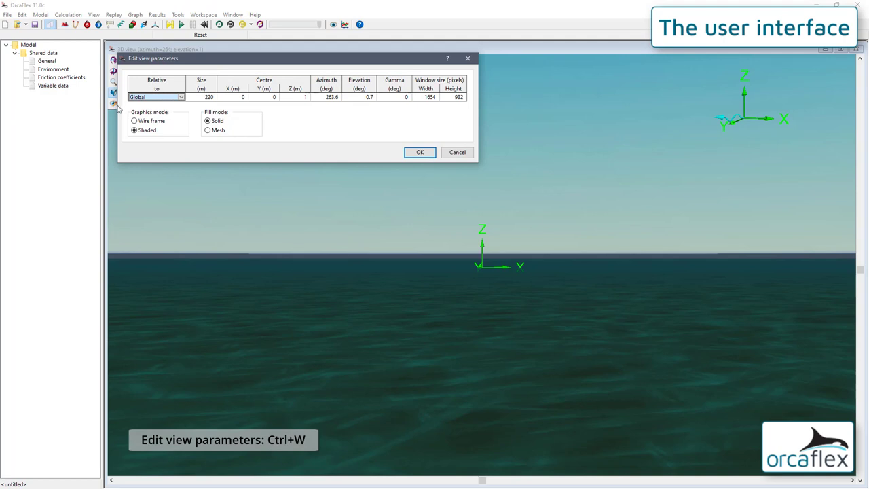
click(156, 121)
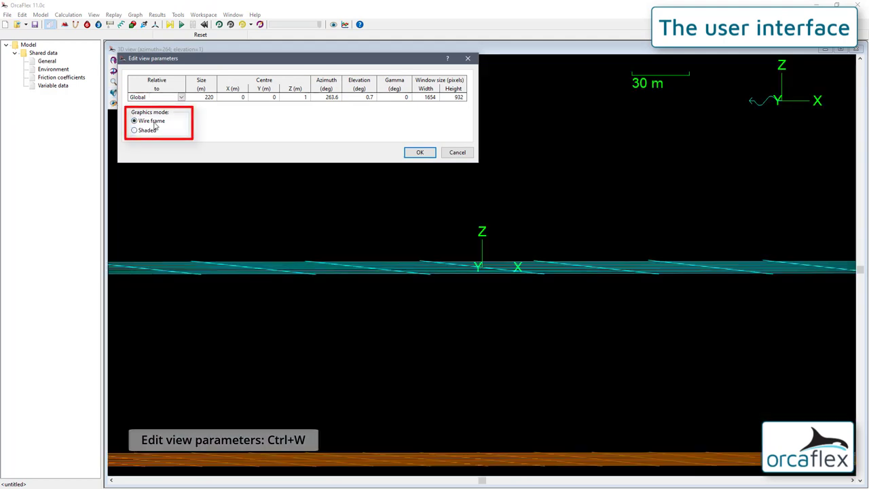
click(148, 132)
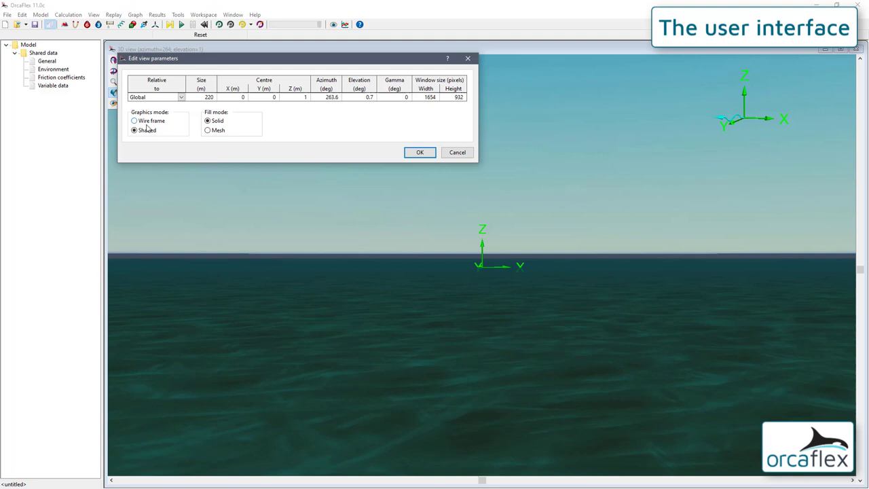
click(148, 122)
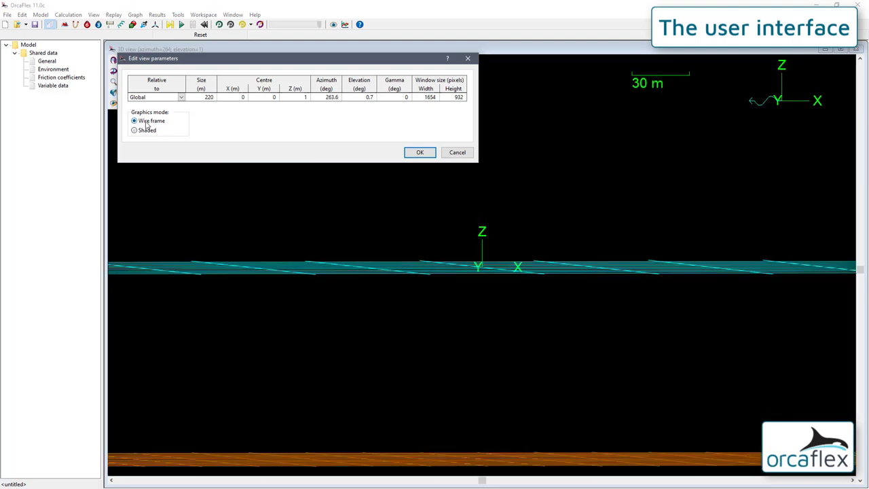
click(420, 152)
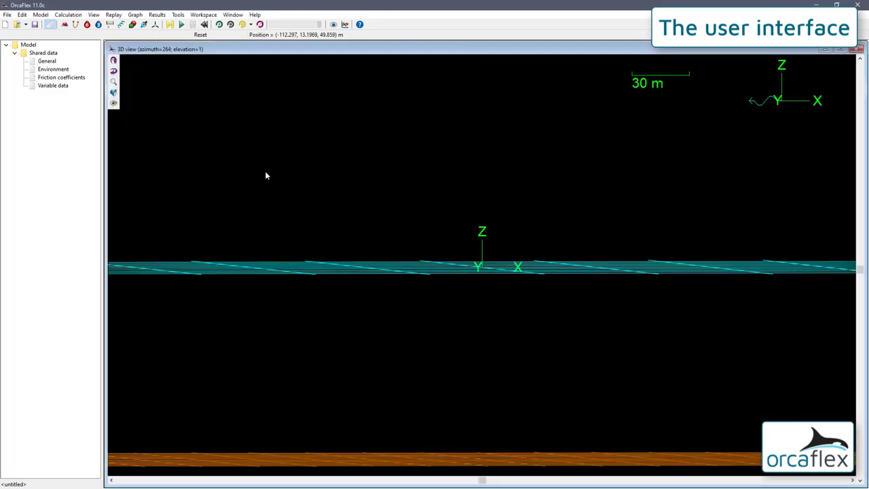
key(ctrl+g)
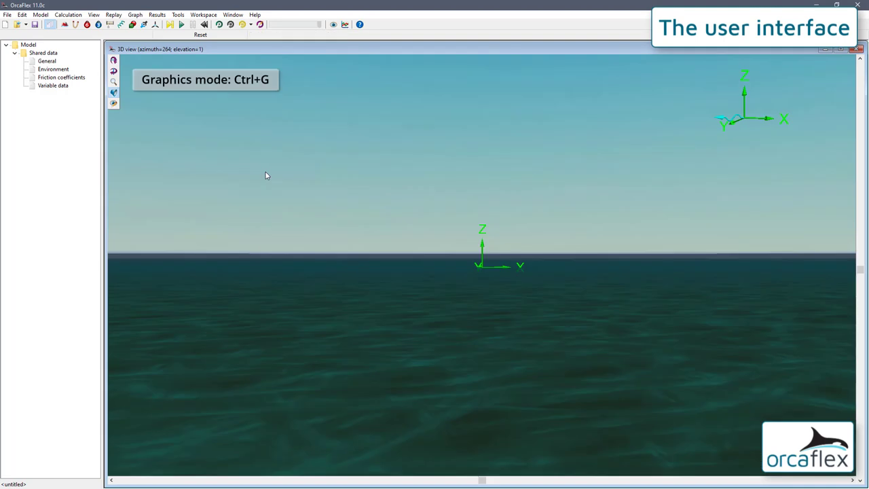
key(ctrl+g)
key(ctrl+g)
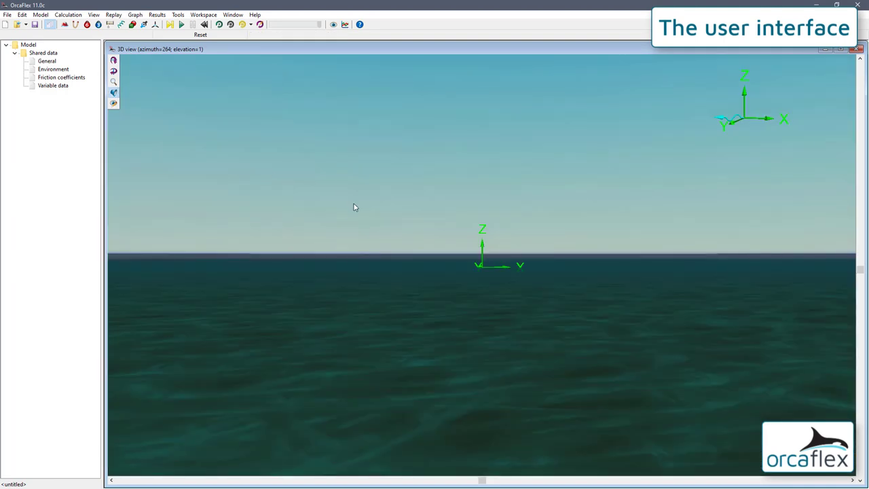
Step: Reset the 3D view to the default side elevation, azimuth 270, elevation 0
right_click(319, 189)
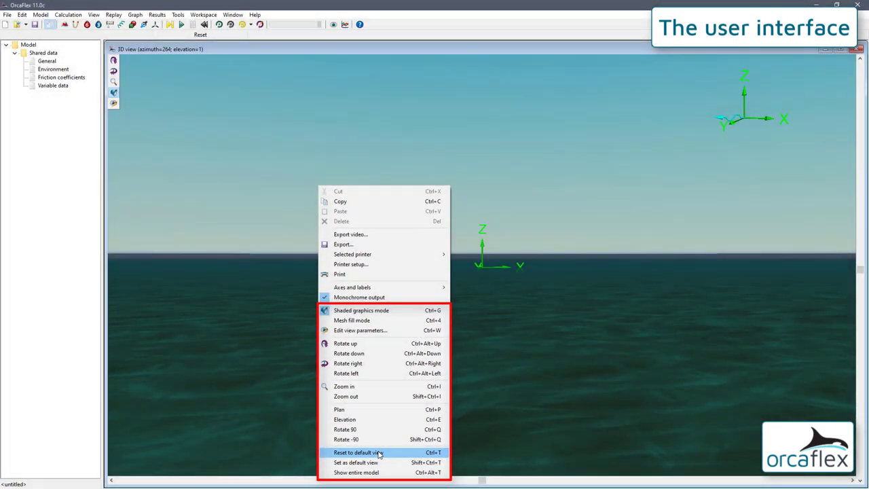
click(379, 453)
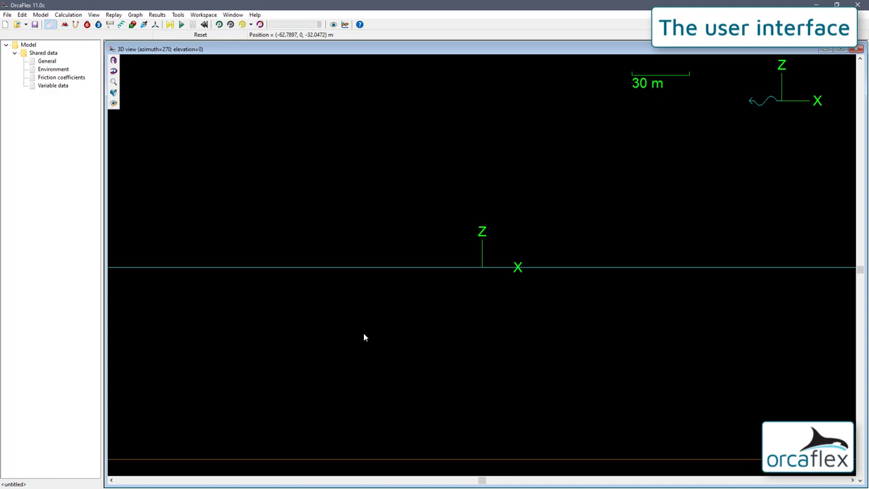
Step: Switch to plan view (azimuth 270, elevation 90) and set it as the default view
key(ctrl+p)
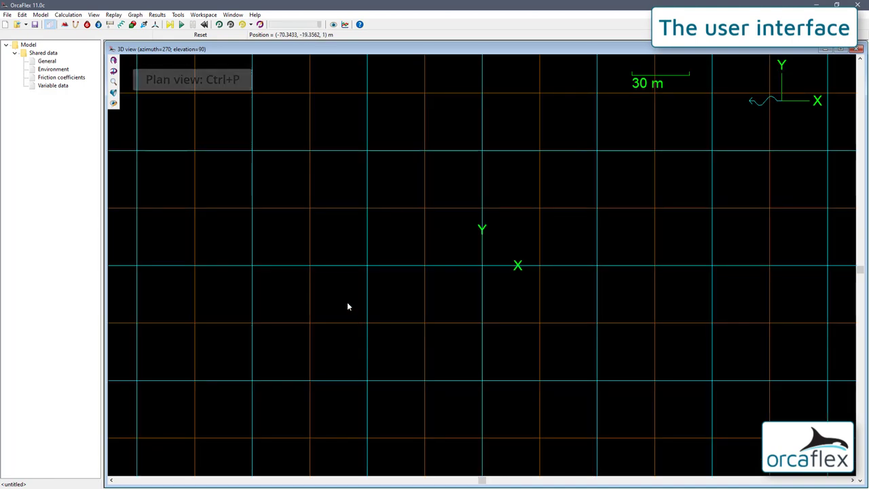
right_click(347, 305)
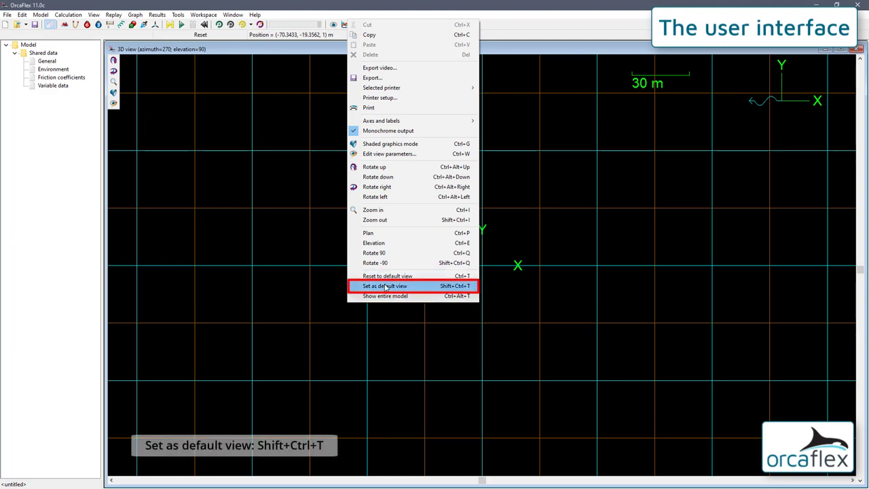
click(94, 14)
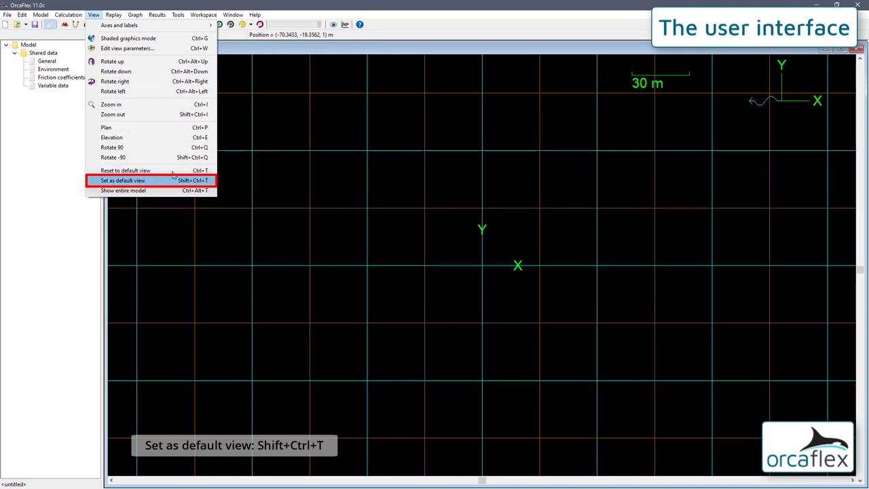
click(320, 193)
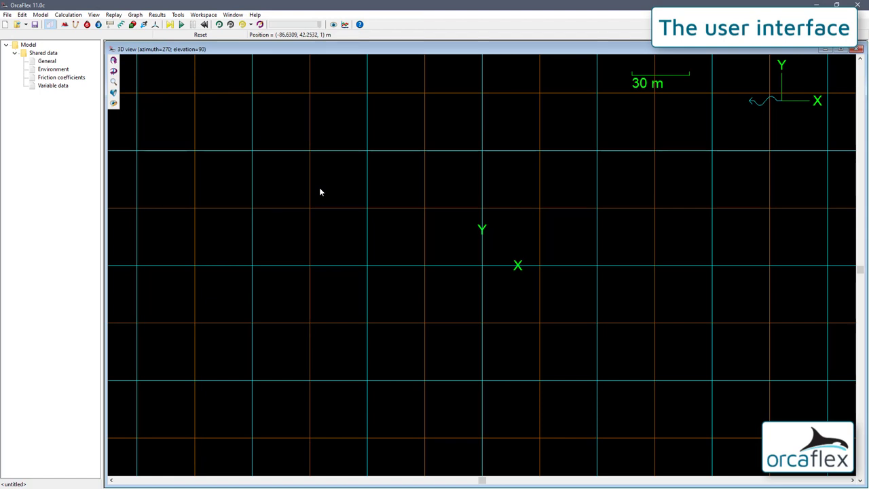
Step: Read the Keyboard shortcuts help page, then switch the 3D view back to elevation
click(255, 14)
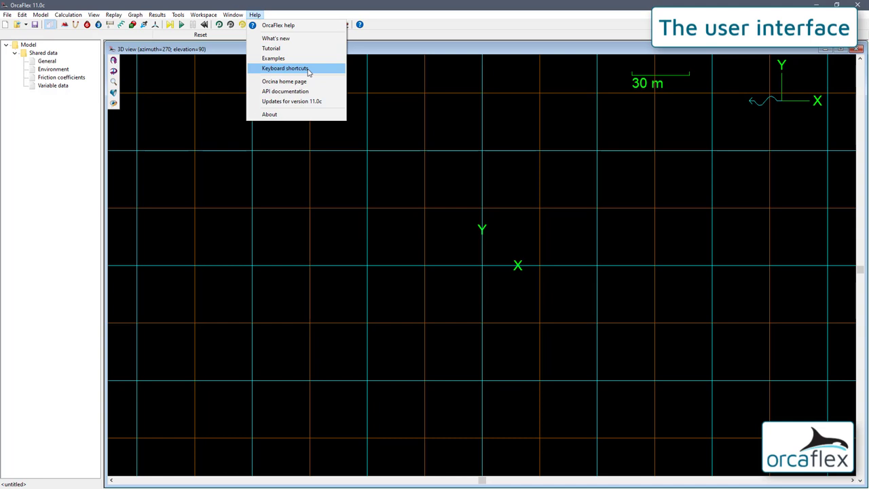
click(324, 69)
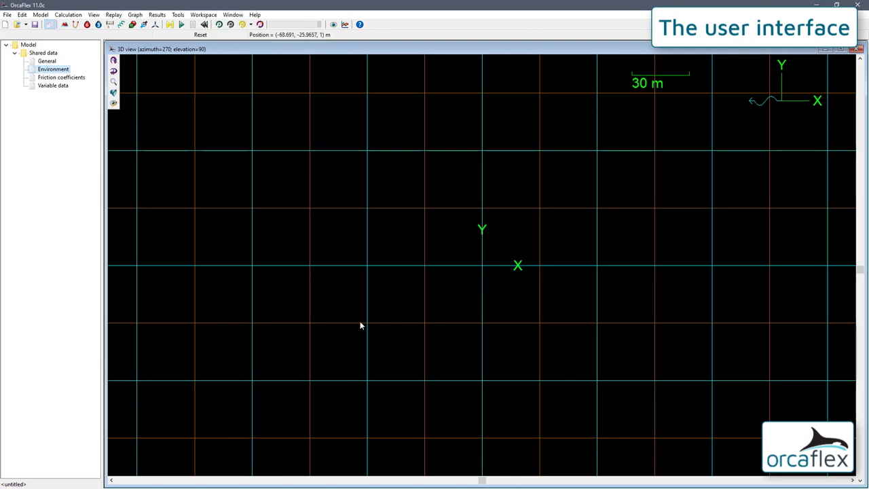
key(ctrl+e)
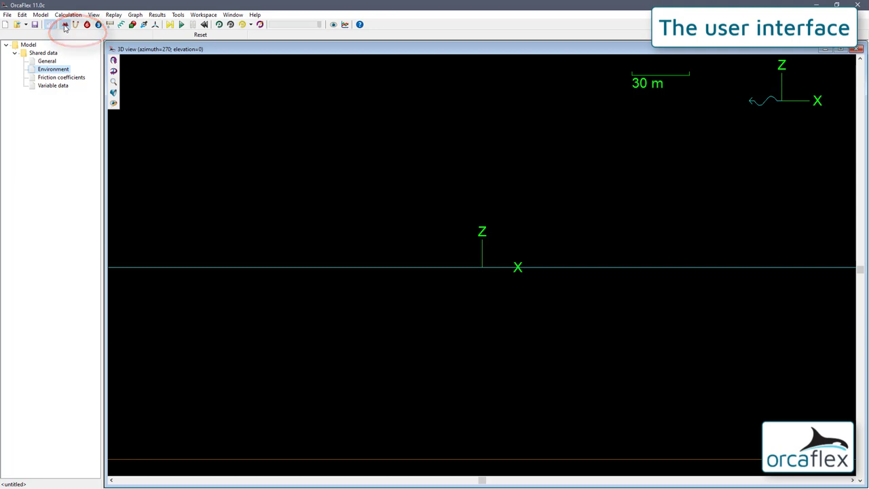
Step: Place Vessel1 on the sea surface and drag it left of the global origin
click(65, 25)
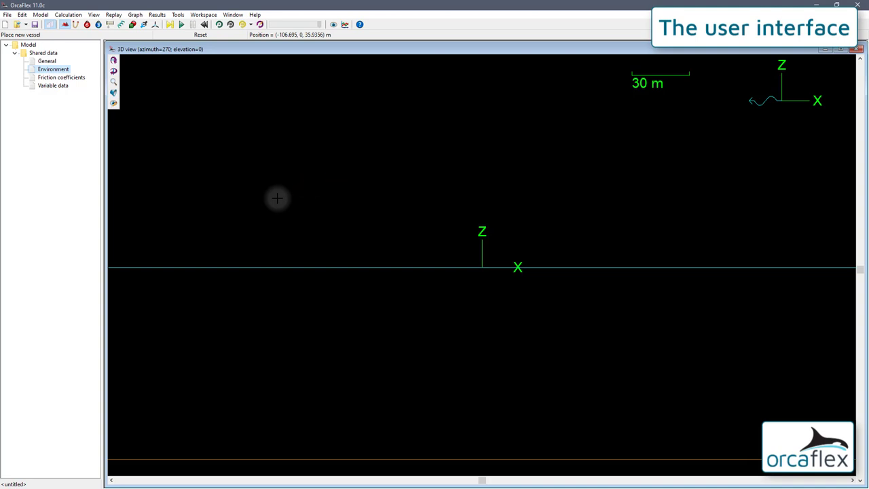
click(277, 198)
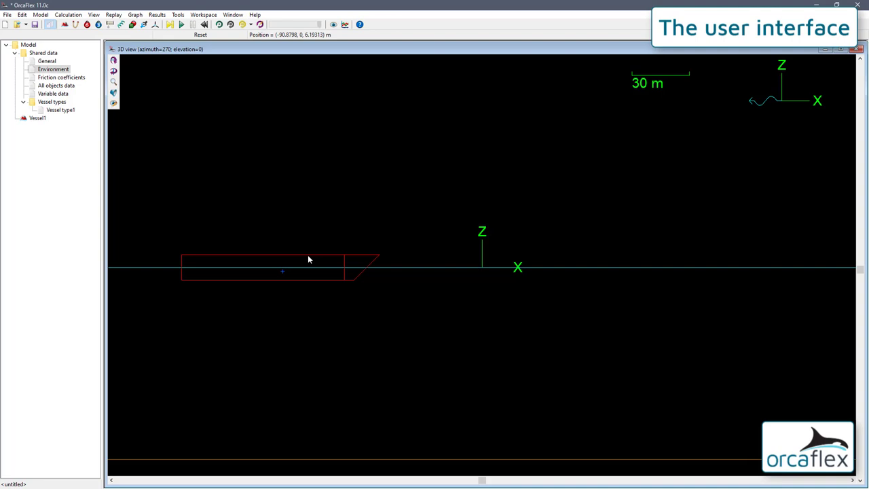
drag(311, 258, 348, 263)
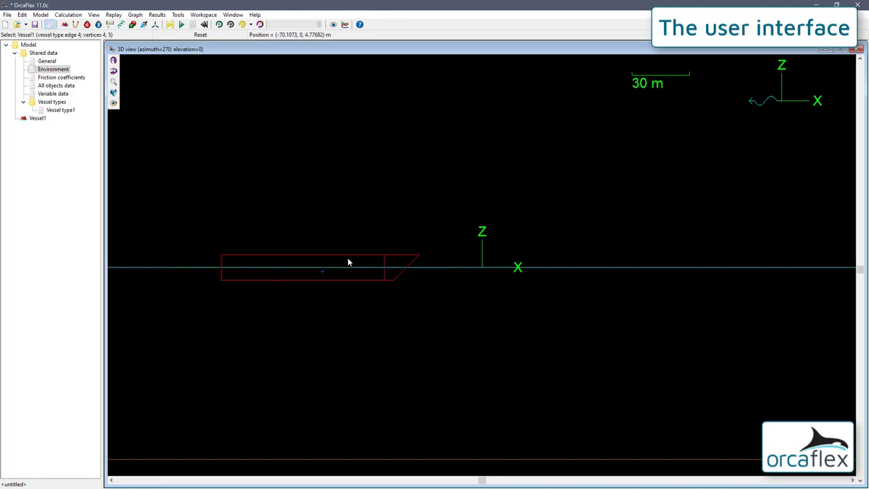
Step: Change Vessel1's Position x from -100 to -120 m and close its data form
double_click(313, 258)
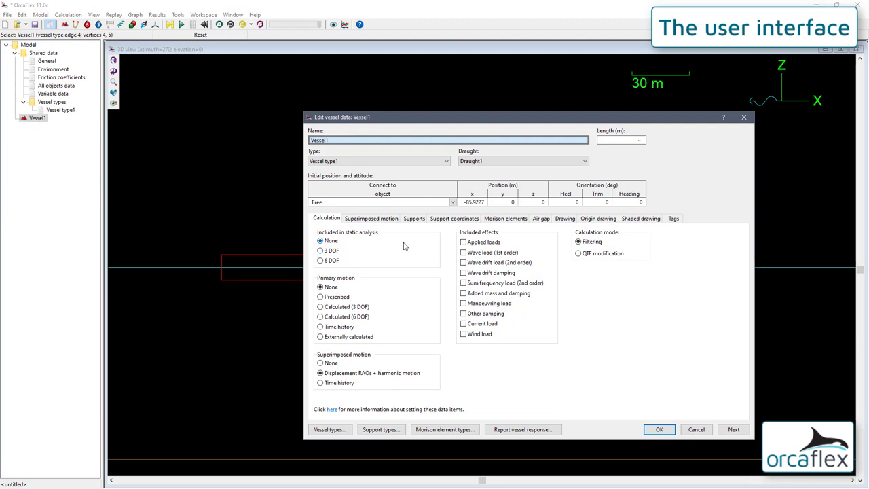
click(471, 203)
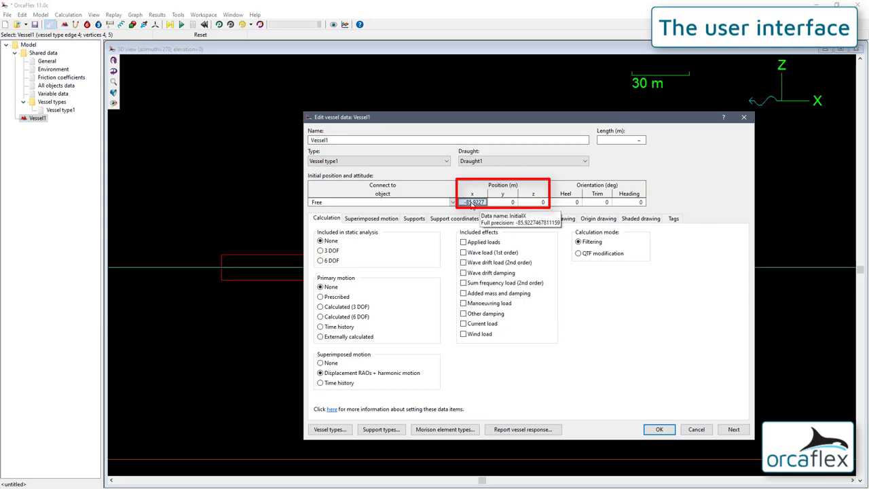
text(-)
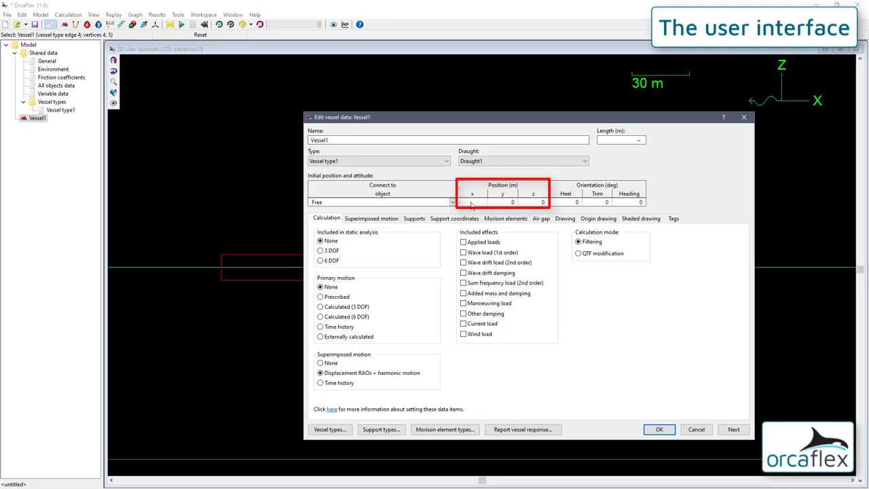
text(100)
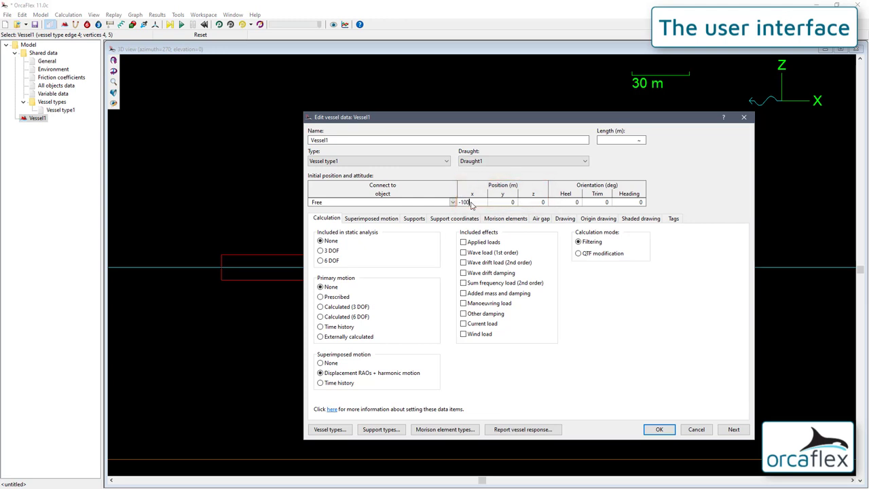
drag(453, 121, 532, 111)
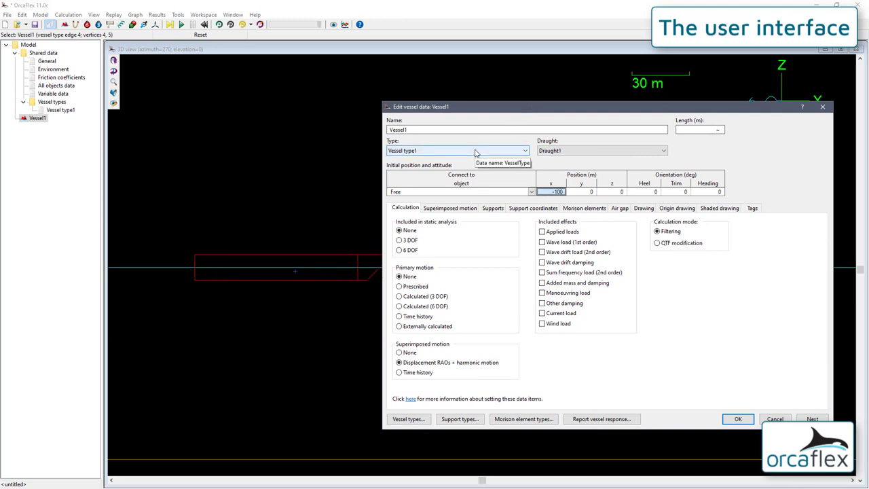
text(-120)
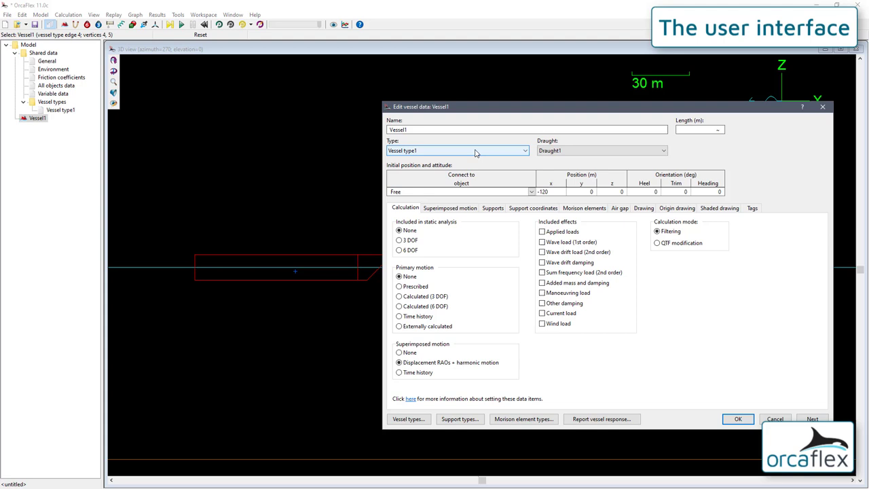
key(Return)
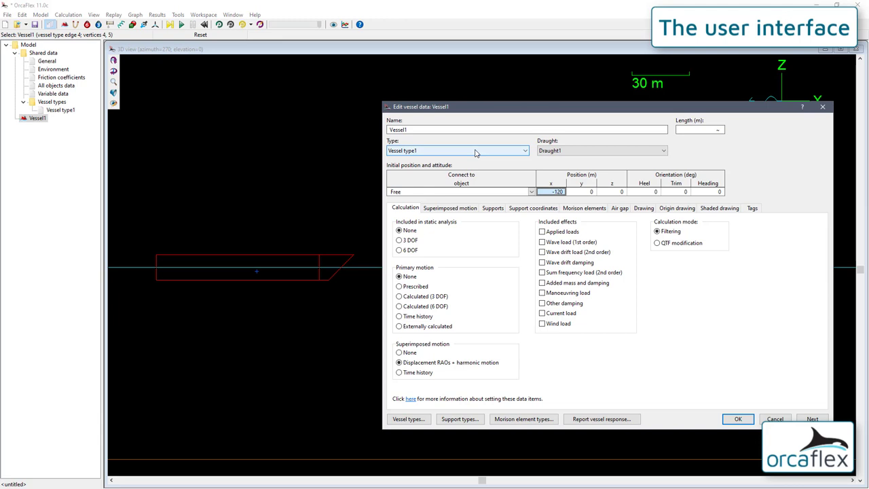
key(Return)
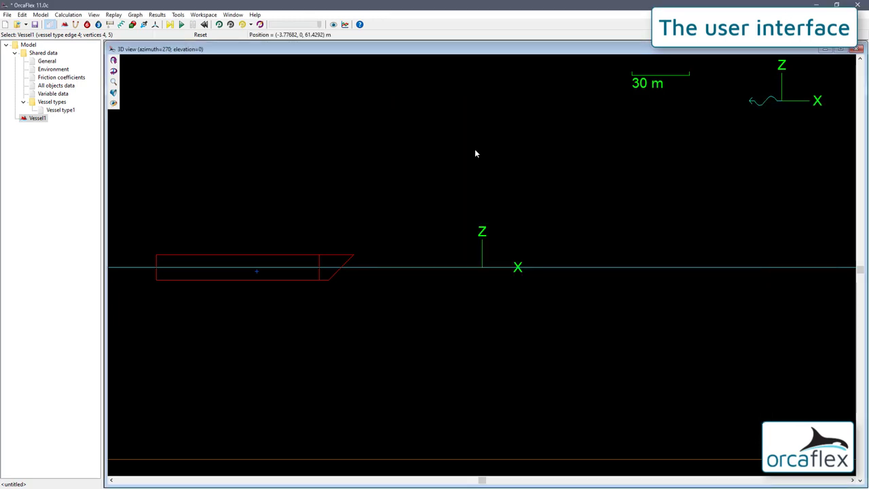
Step: From Vessel1's data form, browse Vessel type1's Displacement RAOs, Load RAOs and Structure tabs
double_click(38, 122)
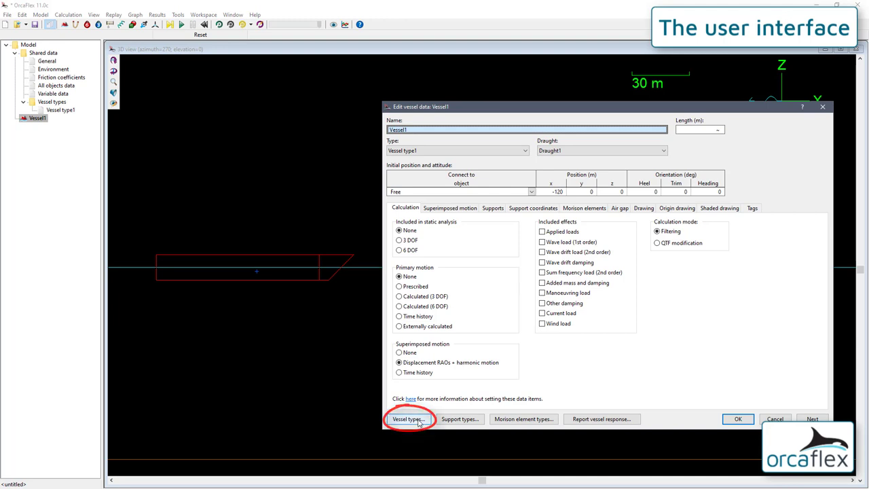
click(417, 422)
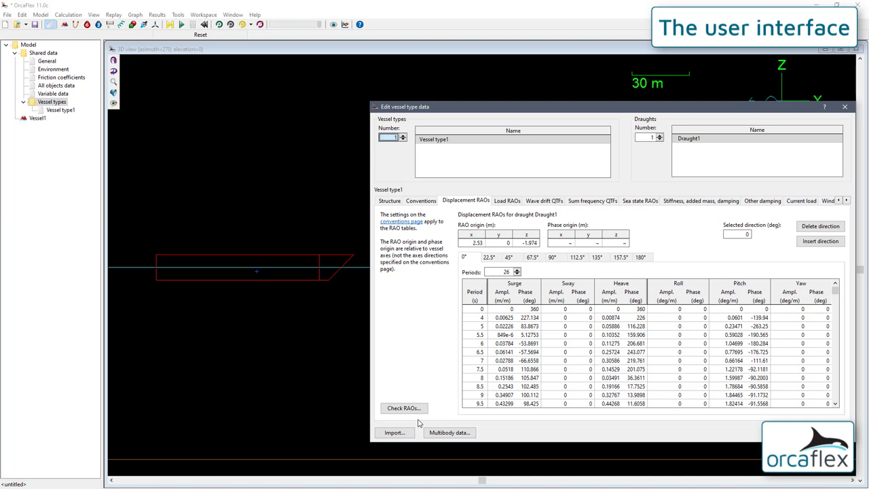
click(508, 201)
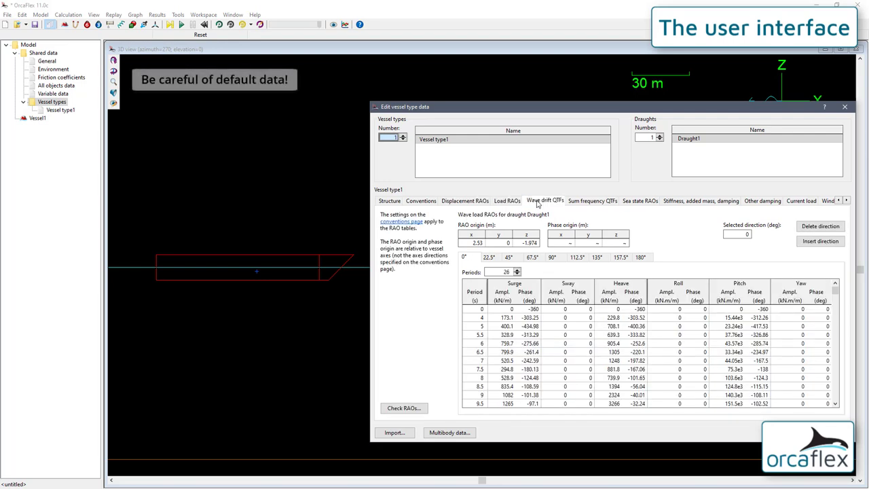
click(510, 202)
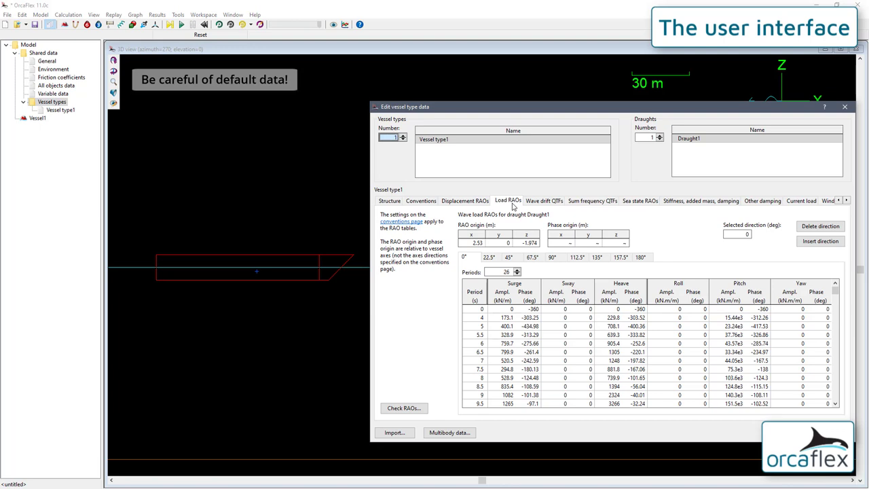
click(393, 202)
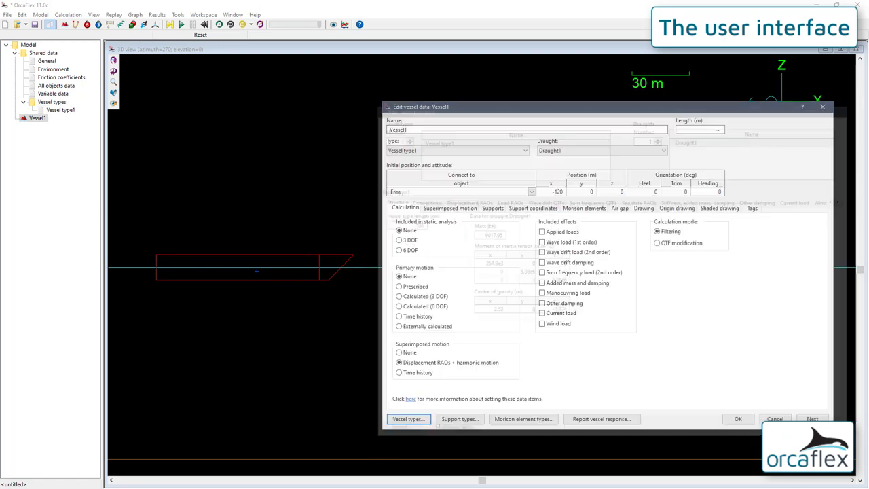
Step: Close the vessel form, reset to side elevation, and pan and zoom to show vessel and origin
click(738, 419)
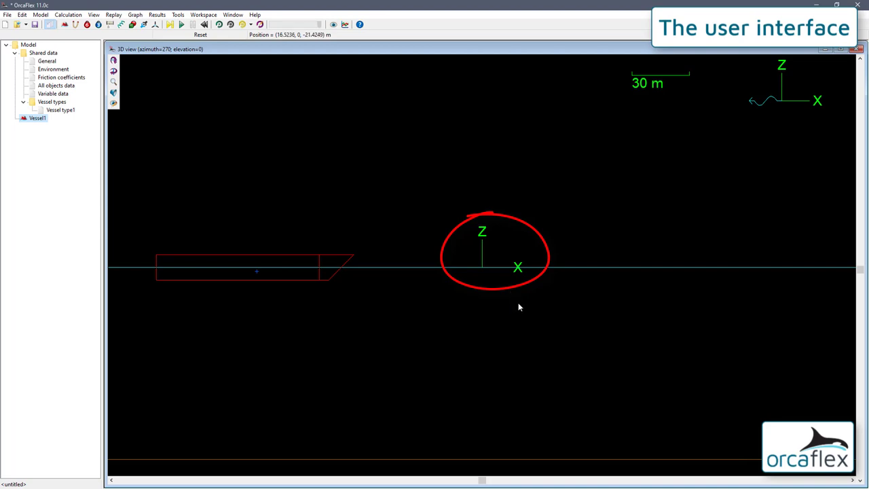
drag(514, 311, 464, 336)
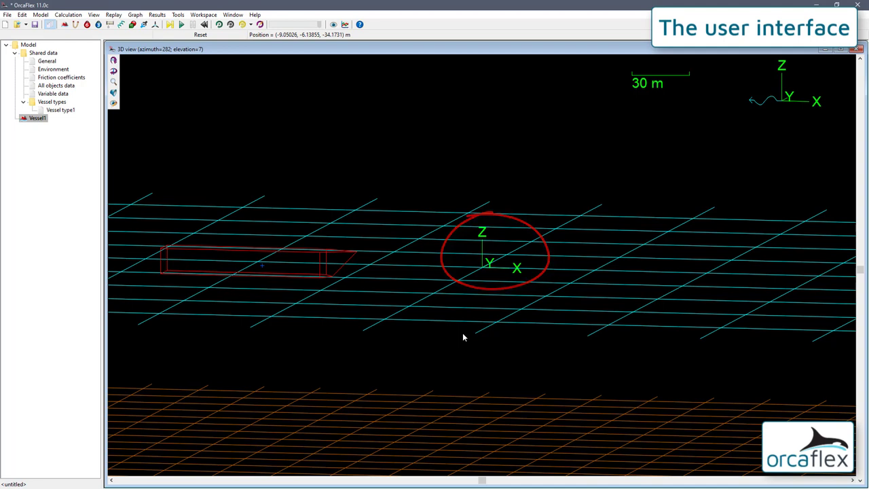
key(ctrl+r)
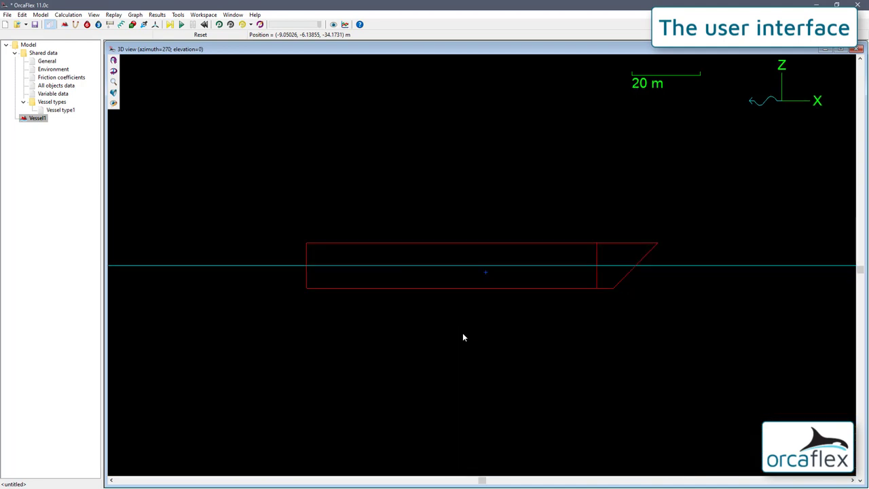
middle_drag(577, 333, 403, 343)
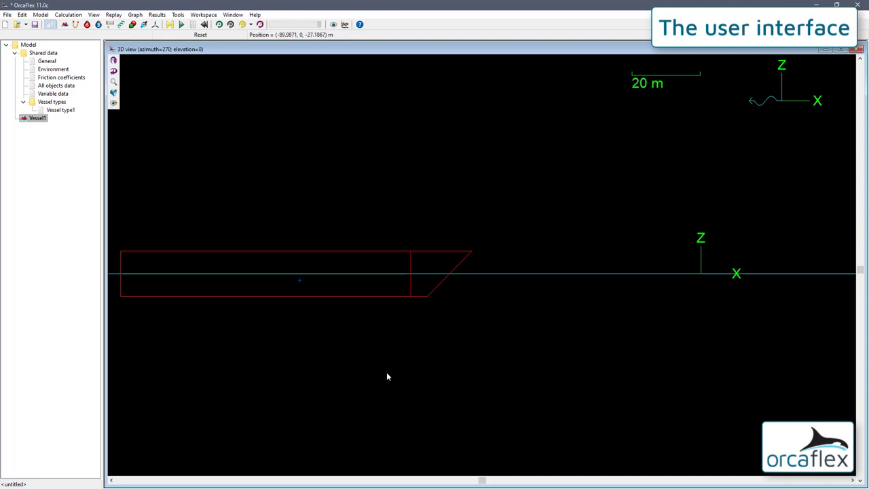
scroll(387, 375, down, 1)
scroll(387, 374, down, 1)
drag(392, 373, 516, 326)
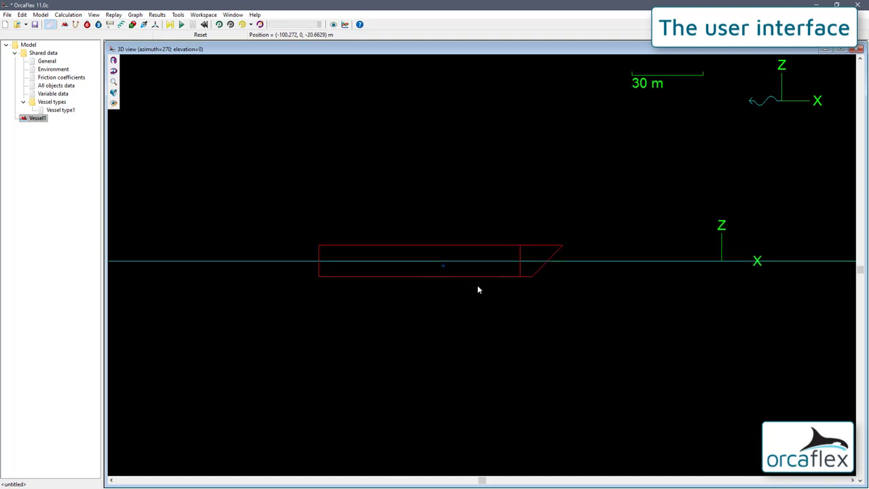
Step: Set Vessel1's Position x to 0 m in its data form and confirm with OK
double_click(472, 277)
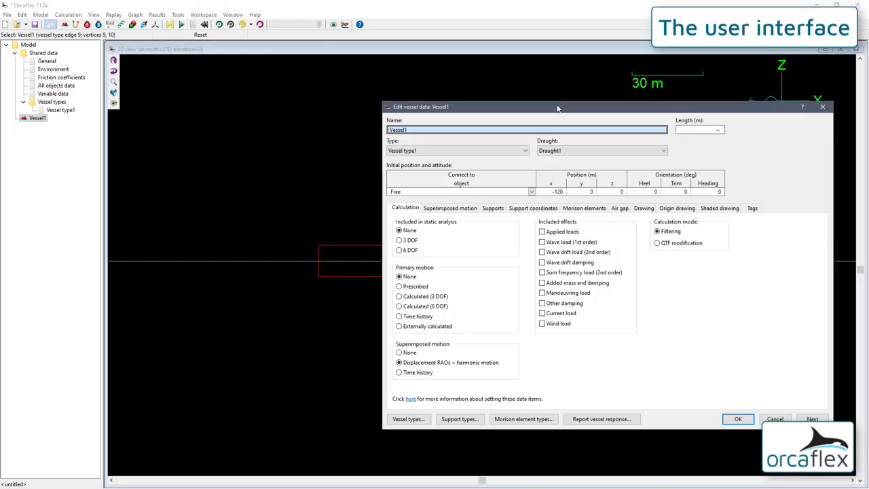
drag(558, 107, 270, 107)
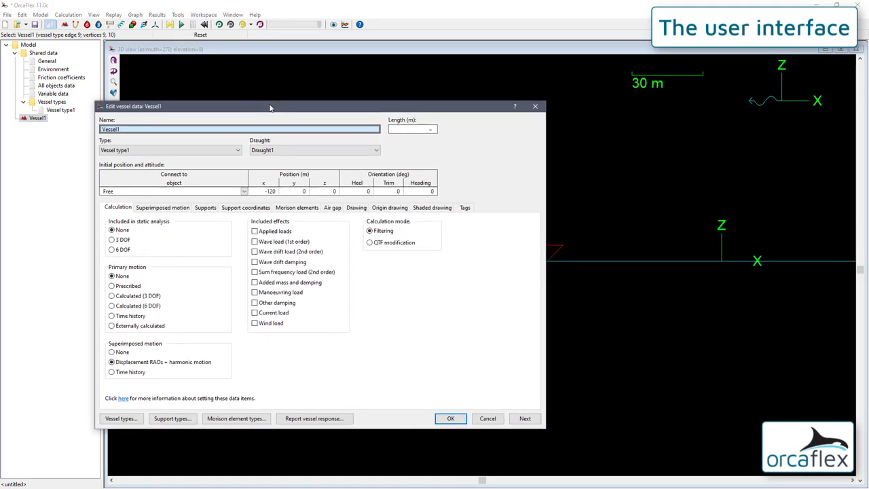
click(268, 193)
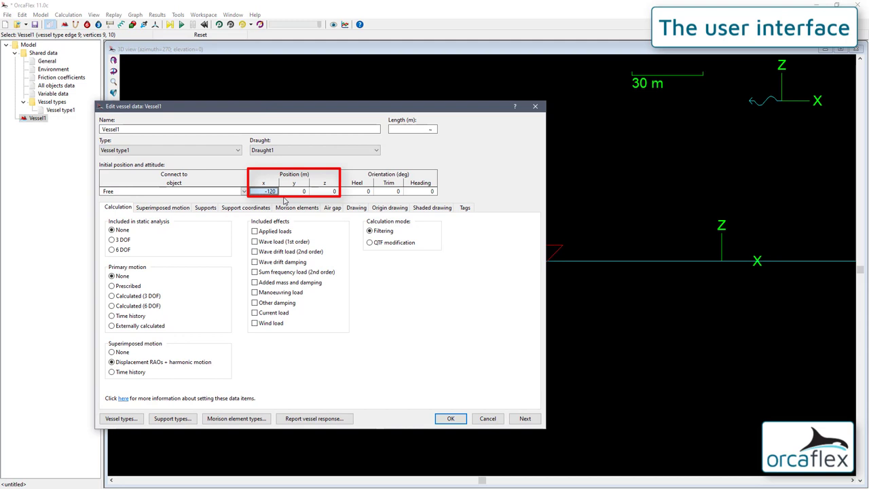
text(0)
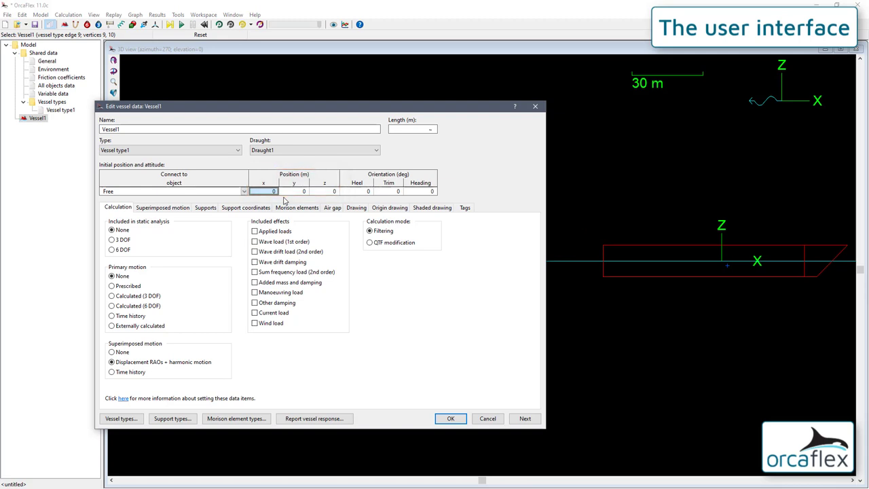
click(451, 419)
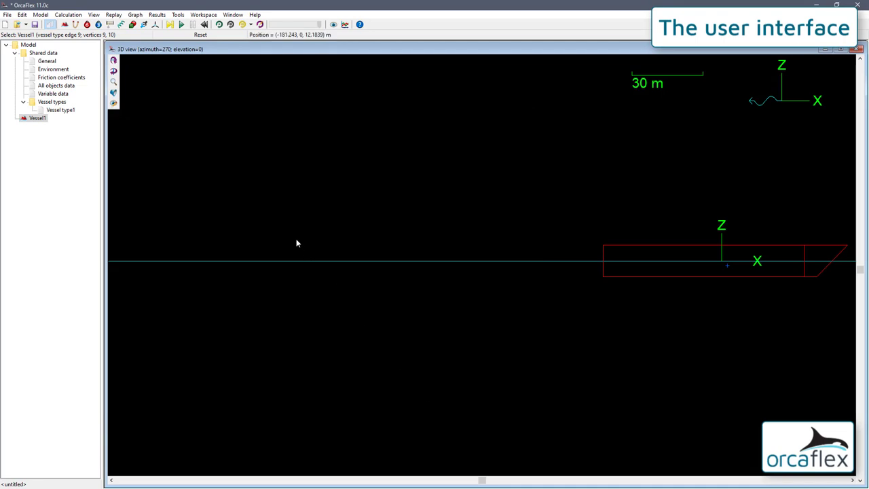
Step: Open Tools > Preferences to display the 3D view settings
click(179, 15)
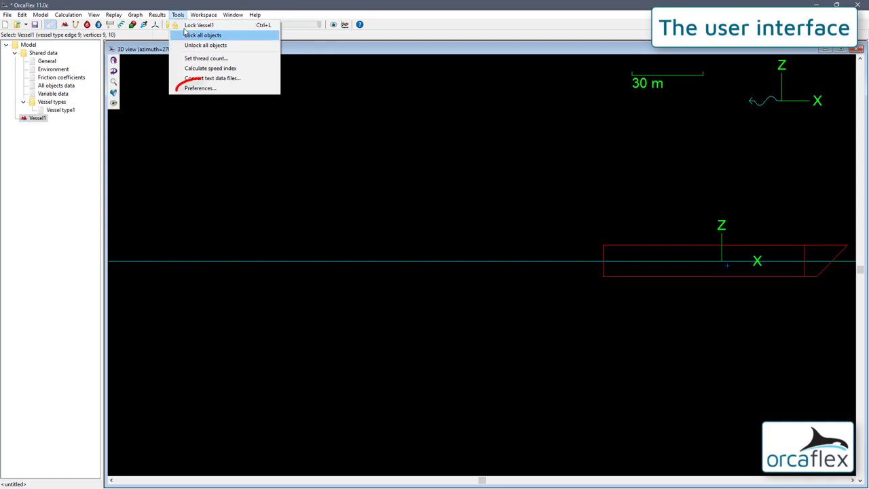
click(213, 89)
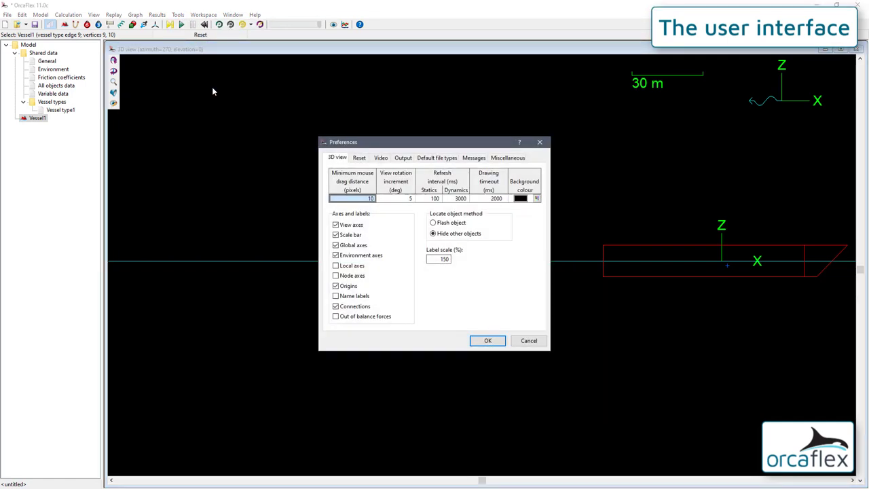